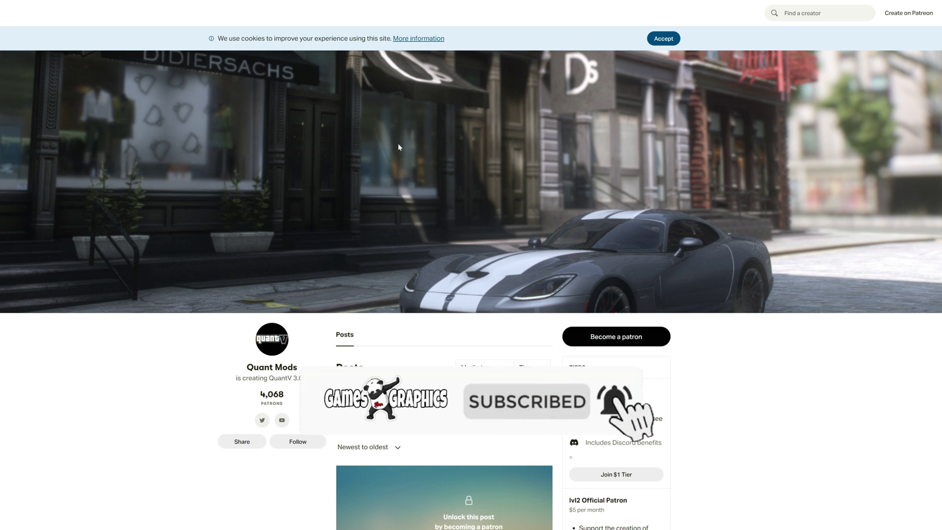
# Scroll down the Quant Mods Patreon page to view its posts and the $1 lvl1 Supporter tier
pyautogui.scroll(-1, 365, 144)
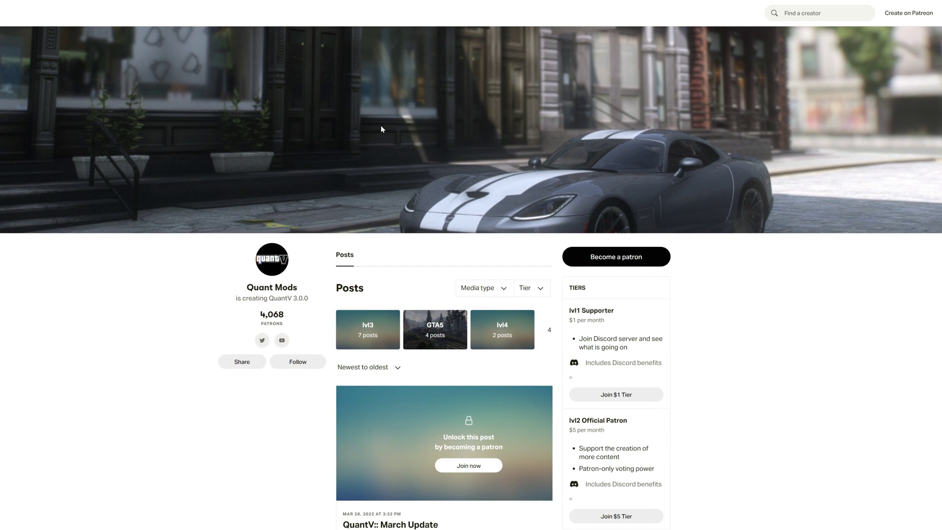
pyautogui.scroll(-5, 379, 129)
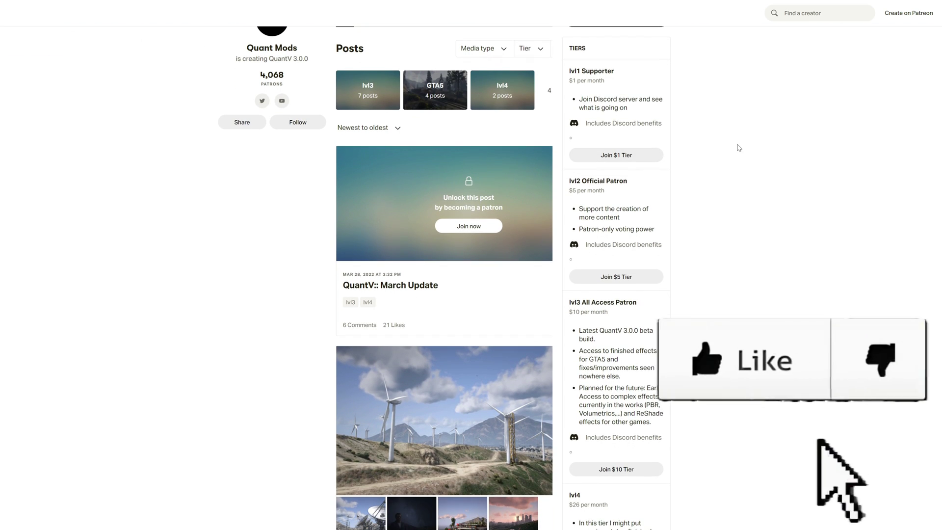
pyautogui.scroll(-1, 727, 151)
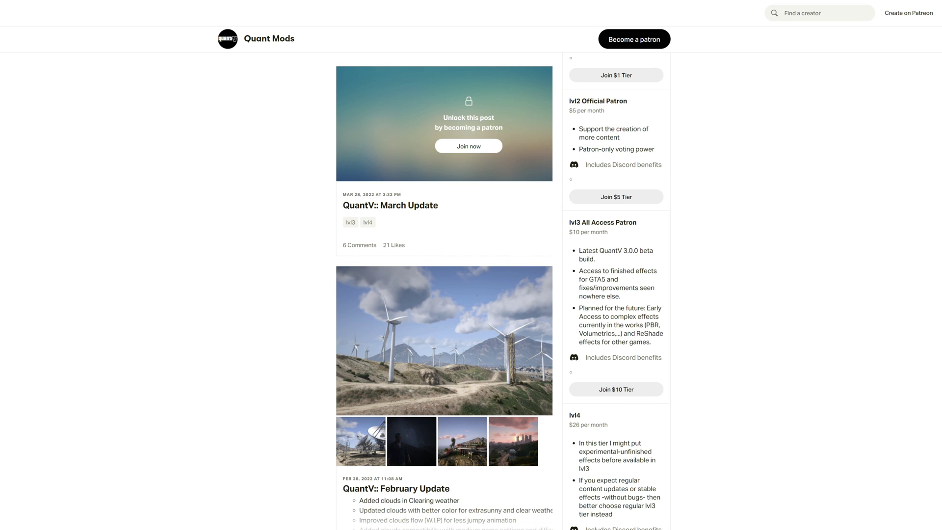
pyautogui.scroll(-2, 500, 290)
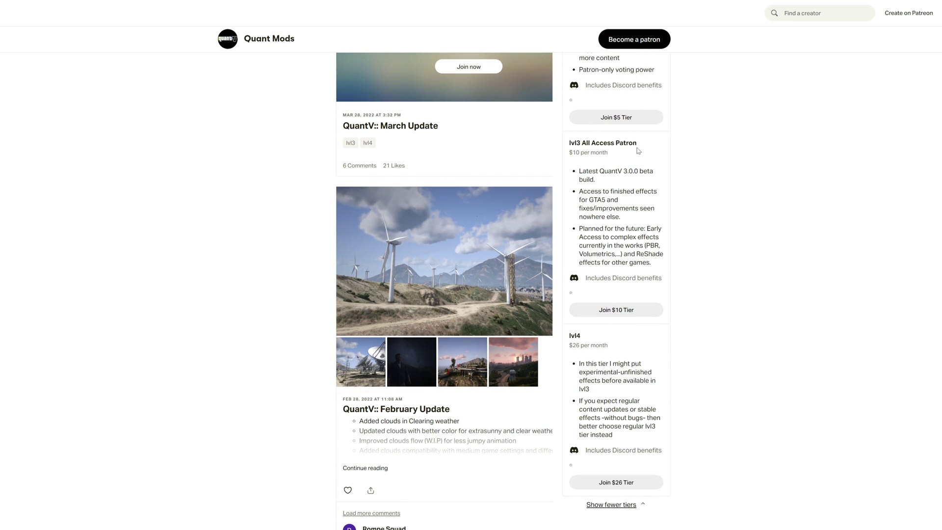
pyautogui.scroll(6, 724, 238)
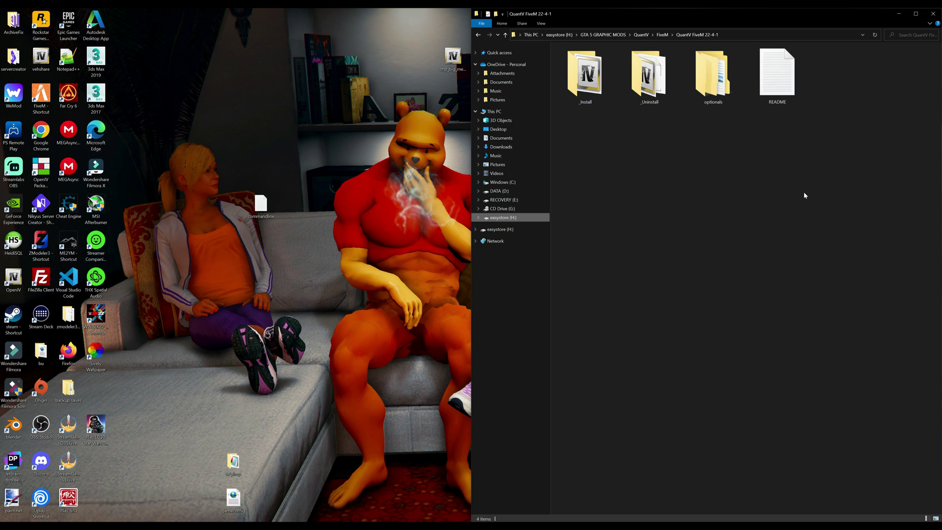
# Point out the _Install, _Uninstall, optionals and README items, then open the _Install folder
pyautogui.click(578, 92)
pyautogui.click(648, 81)
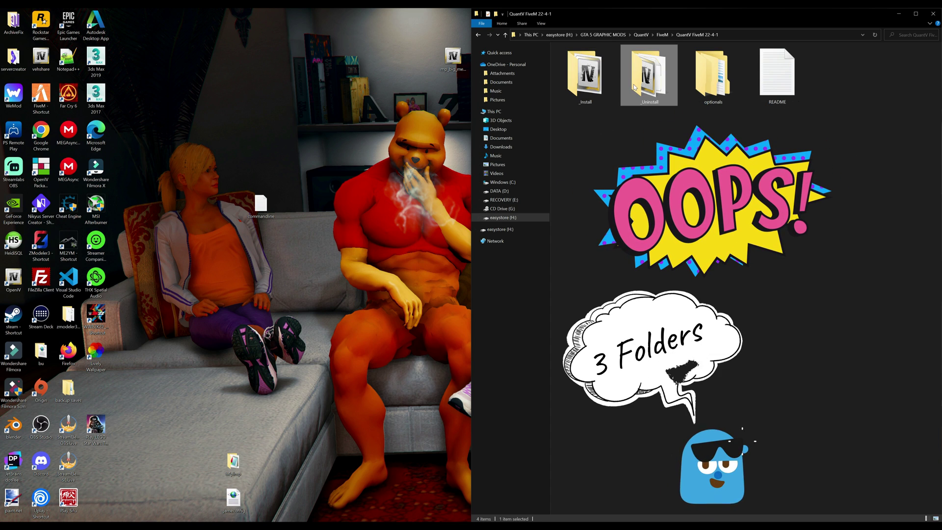
pyautogui.click(709, 81)
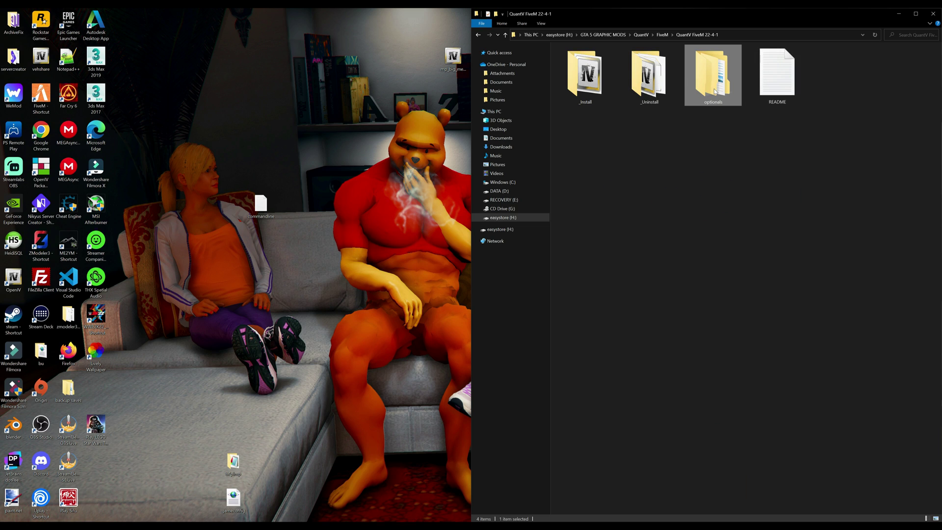
pyautogui.click(778, 76)
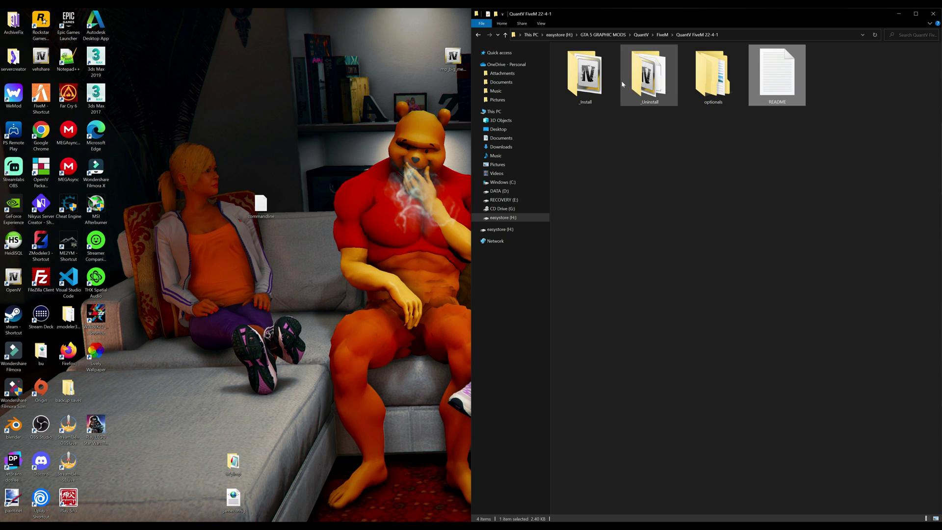
pyautogui.moveTo(598, 82)
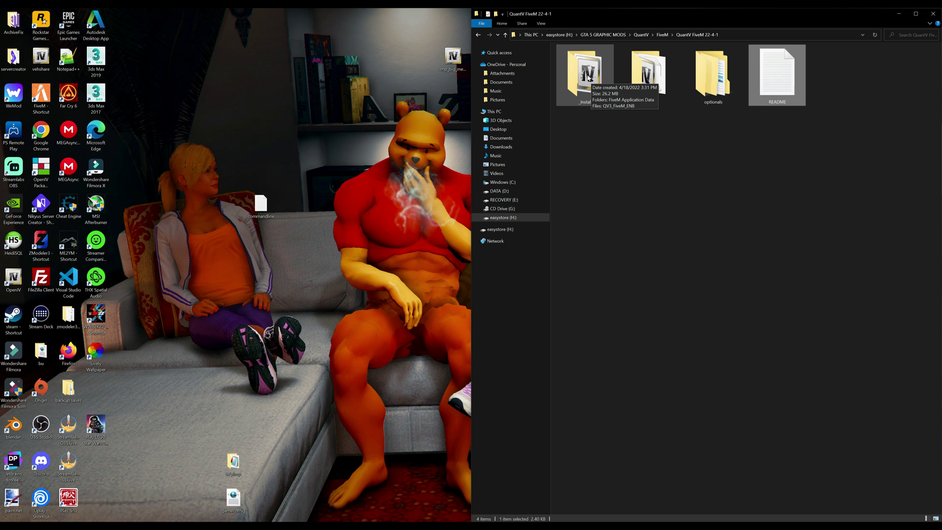
pyautogui.doubleClick(589, 77)
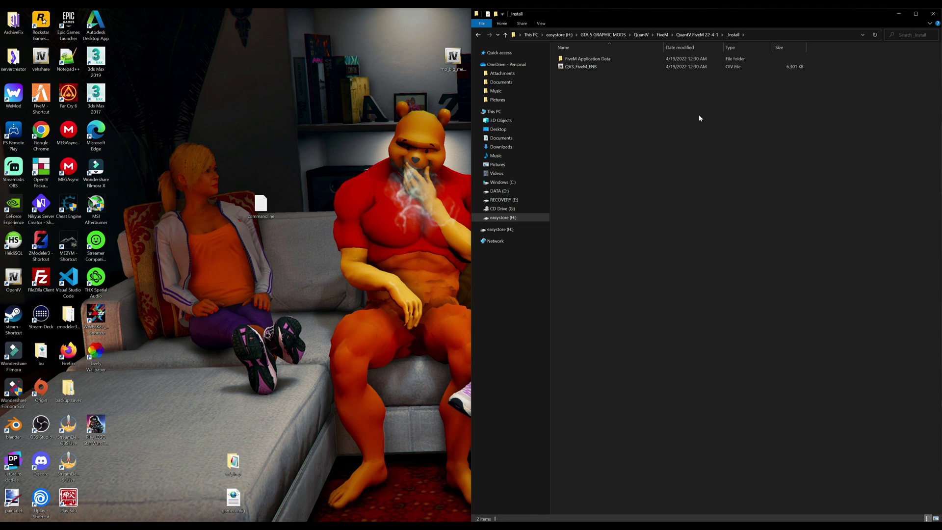
# Switch the _Install view to large icons and drag the FiveM shortcut to an empty desktop spot
pyautogui.keyDown('ctrl'); pyautogui.scroll(5, 766, 311); pyautogui.keyUp('ctrl')
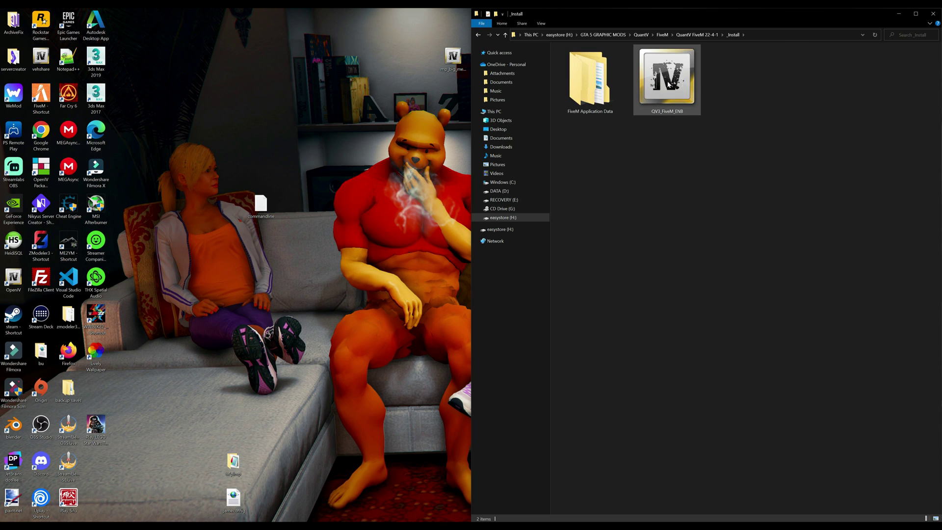
pyautogui.click(597, 87)
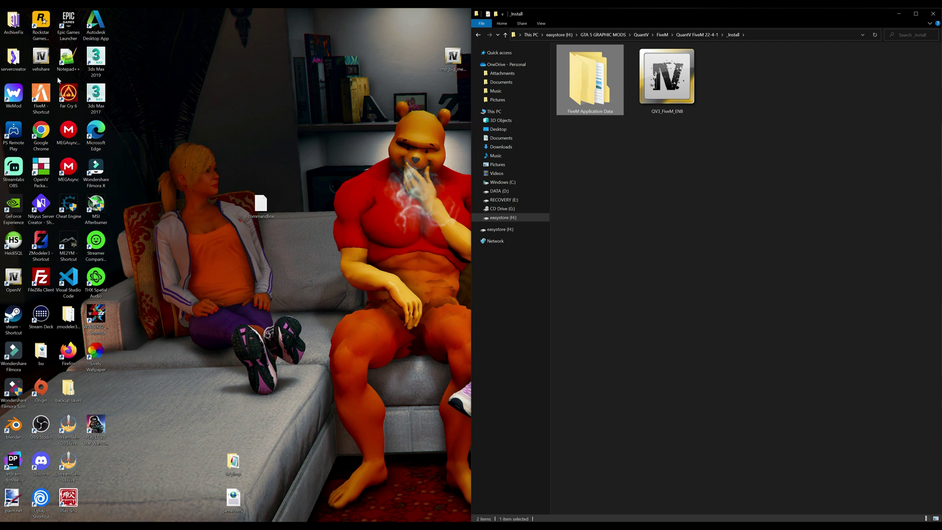
pyautogui.moveTo(43, 92); pyautogui.dragTo(216, 94)
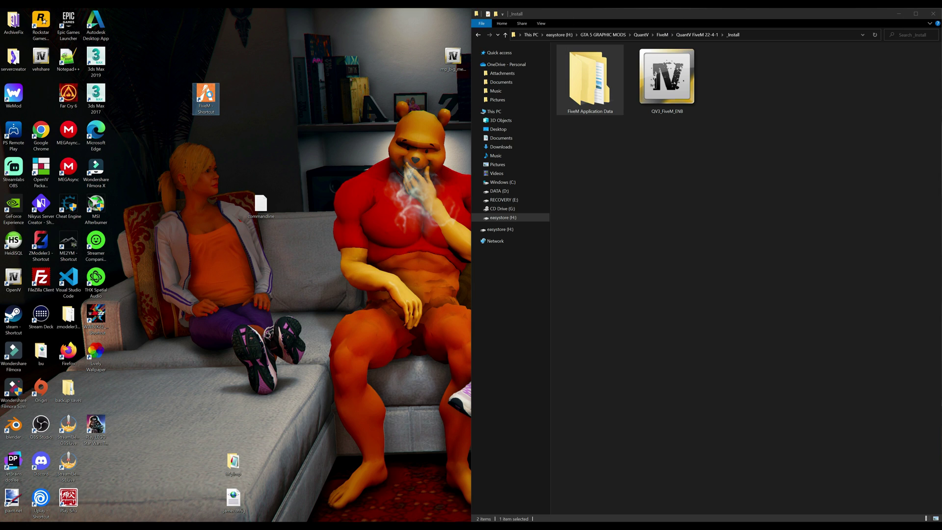
pyautogui.rightClick(205, 91)
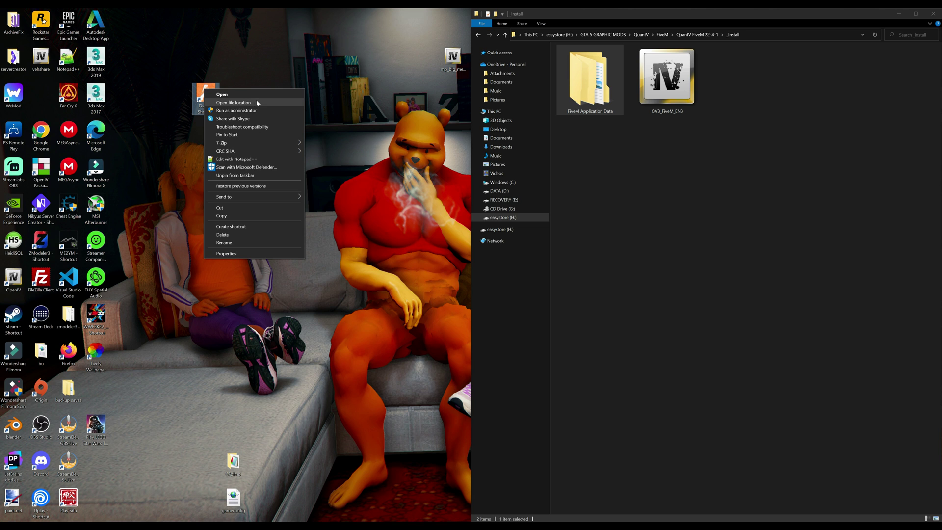
# Open the FiveM shortcut's FIVEM FILES location in a second window snapped to the left half
pyautogui.click(257, 103)
pyautogui.moveTo(735, 112); pyautogui.dragTo(1, 94)
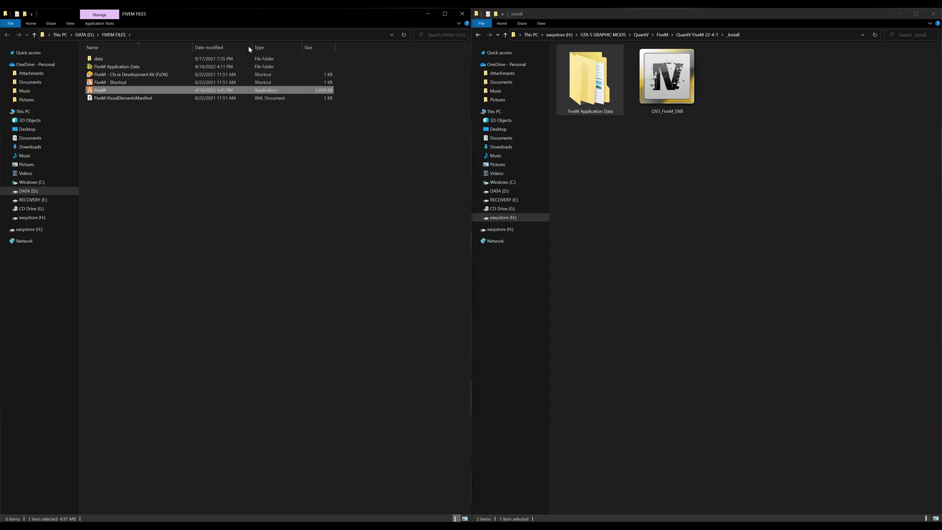
pyautogui.click(156, 67)
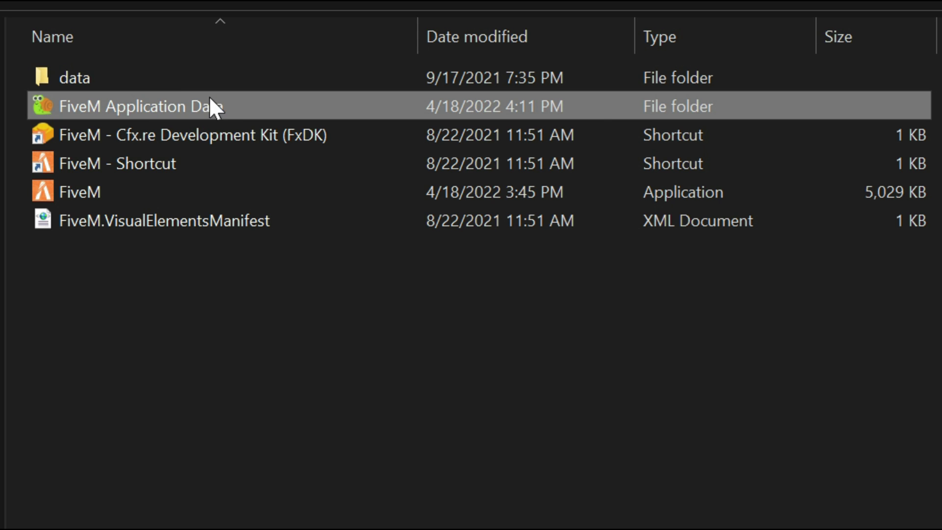
pyautogui.moveTo(213, 100)
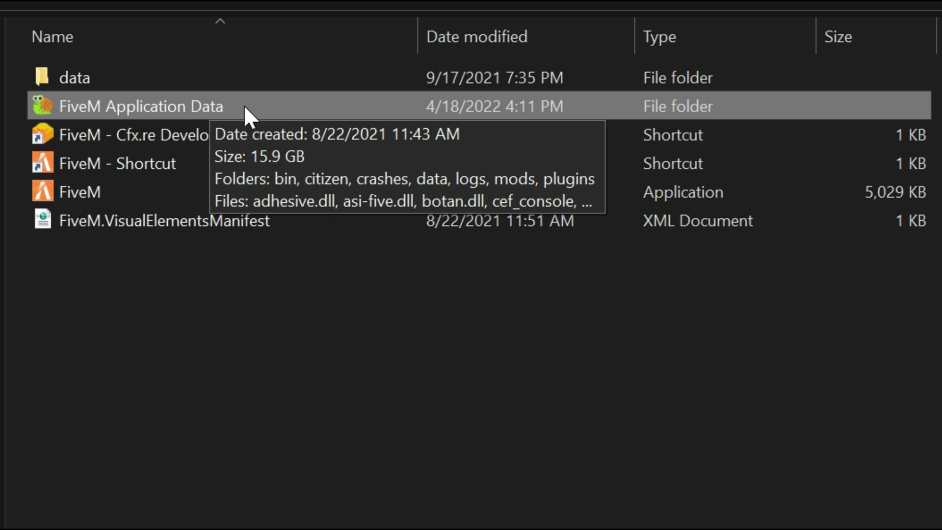
# Open FiveM Application Data > mods in the left window, showing QuantV and the QV3 light files
pyautogui.doubleClick(273, 106)
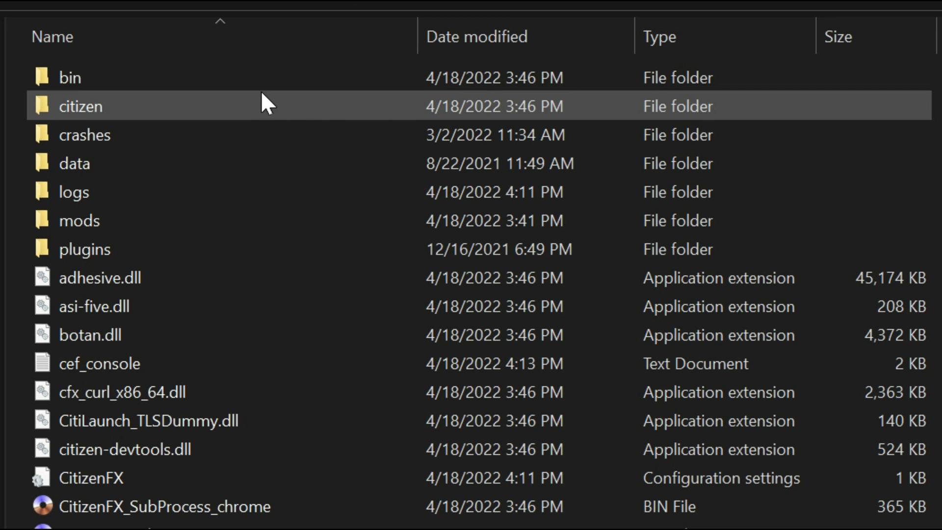
pyautogui.click(165, 210)
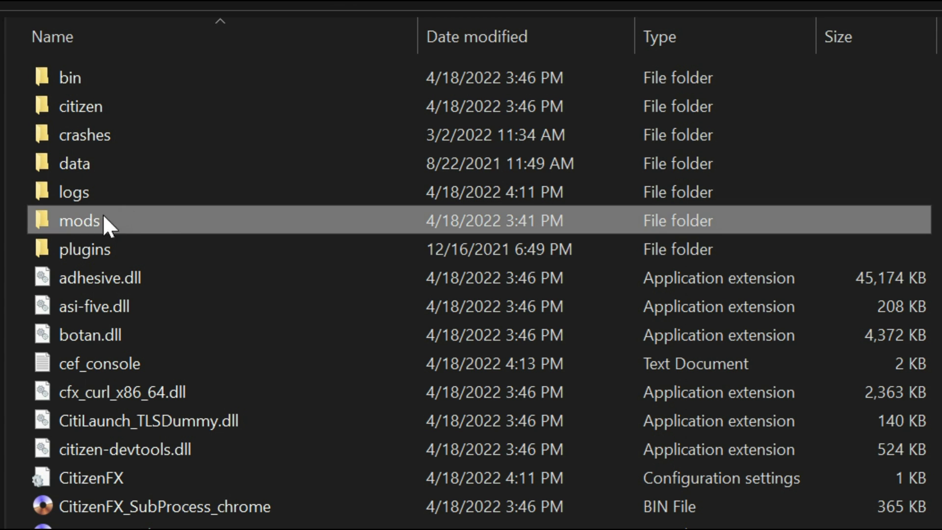
pyautogui.moveTo(152, 222)
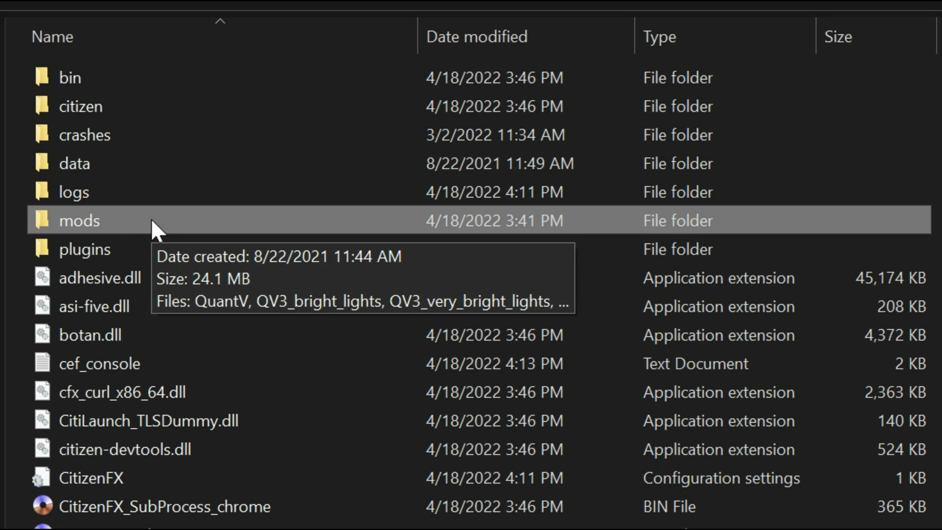
pyautogui.doubleClick(224, 221)
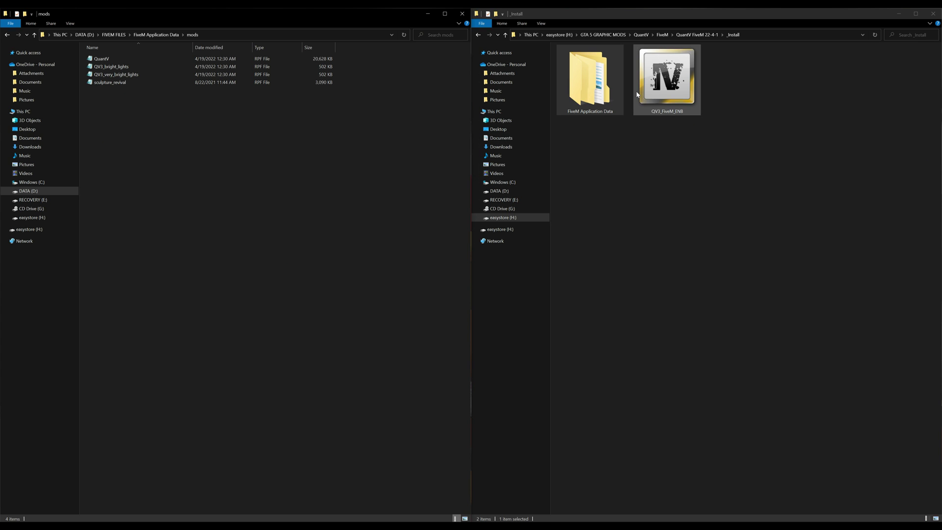
pyautogui.doubleClick(588, 81)
# Open the package's mods folder in the right window and select the 20.1 MB QuantV file
pyautogui.keyDown('ctrl'); pyautogui.scroll(6, 667, 147); pyautogui.keyUp('ctrl')
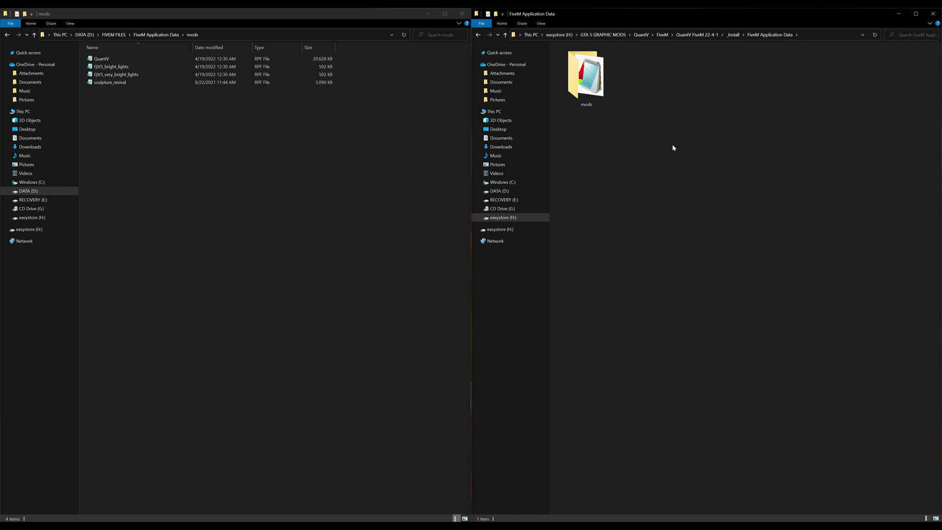
pyautogui.doubleClick(591, 81)
pyautogui.keyDown('ctrl'); pyautogui.scroll(6, 673, 165); pyautogui.keyUp('ctrl')
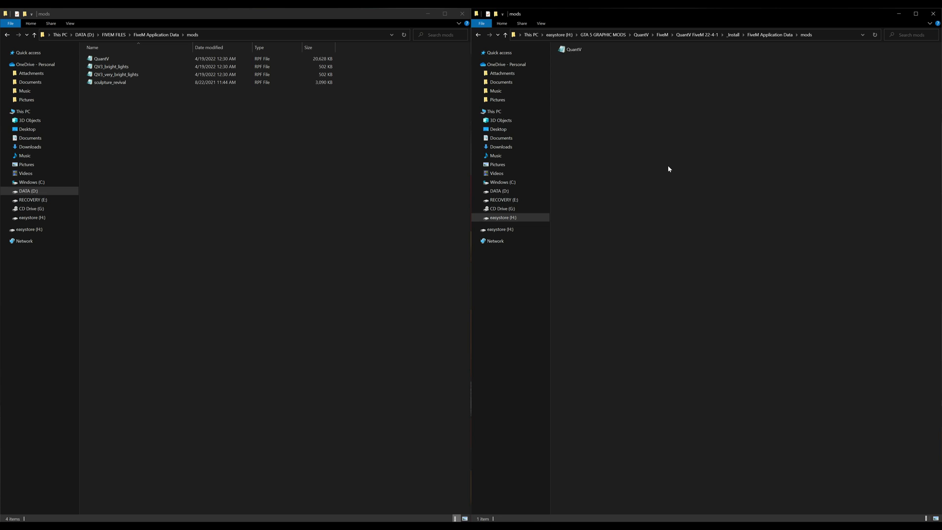
pyautogui.keyDown('ctrl'); pyautogui.scroll(4, 673, 166); pyautogui.keyUp('ctrl')
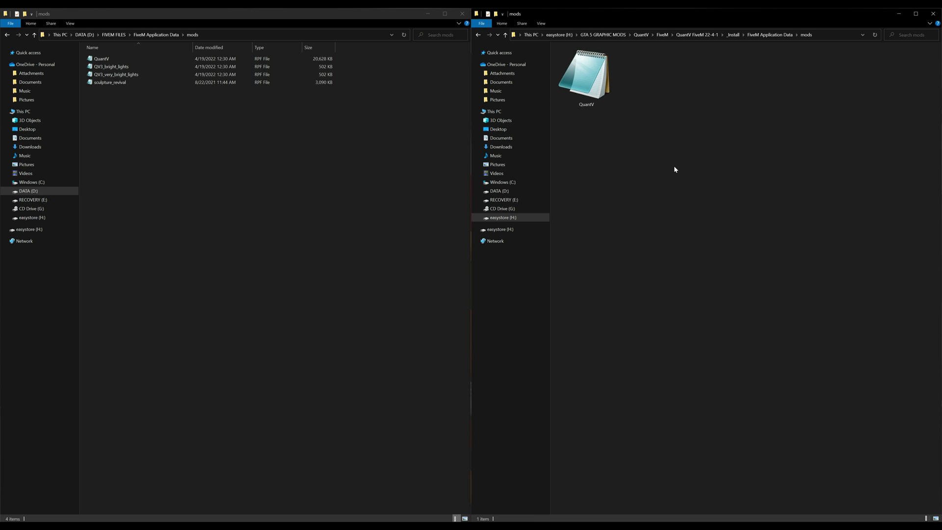
pyautogui.click(589, 69)
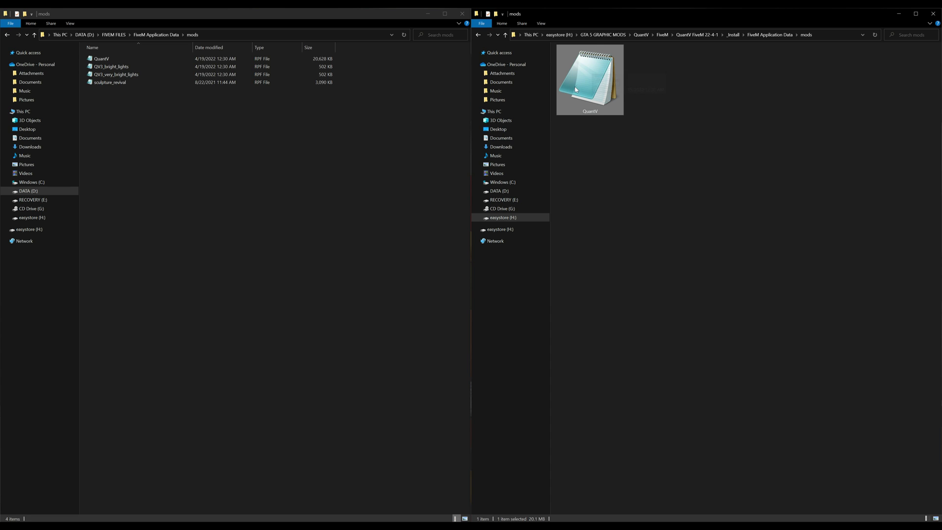
# Drag QuantV into FiveM's mods folder, cancel the Replace or Skip prompt, and go back up
pyautogui.moveTo(594, 72); pyautogui.dragTo(258, 162)
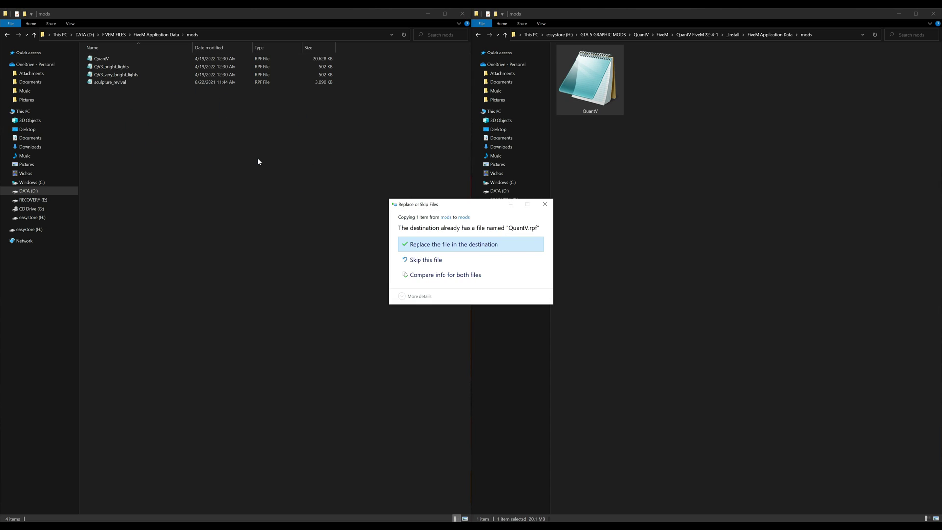
pyautogui.click(552, 205)
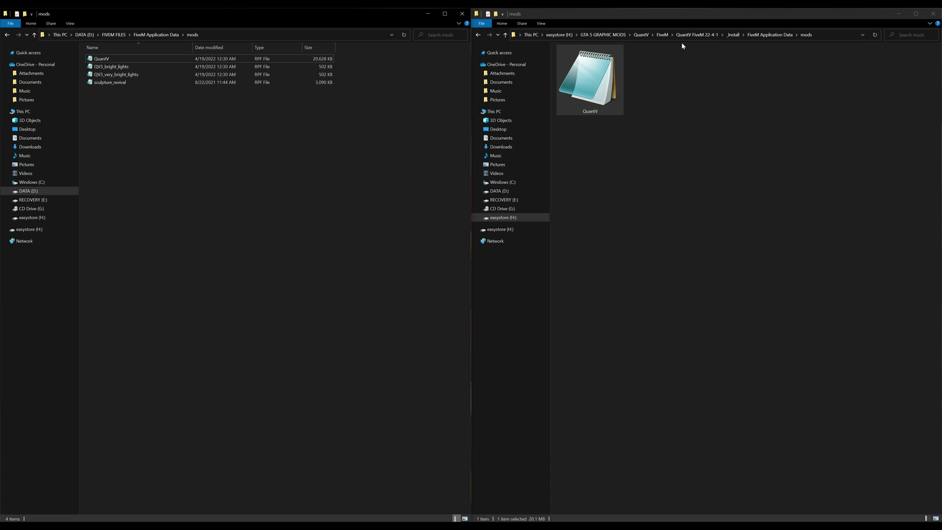
pyautogui.click(478, 36)
# Return to the _Install folder and launch the QV3_FiveM_ENB package in OpenIV
pyautogui.click(478, 36)
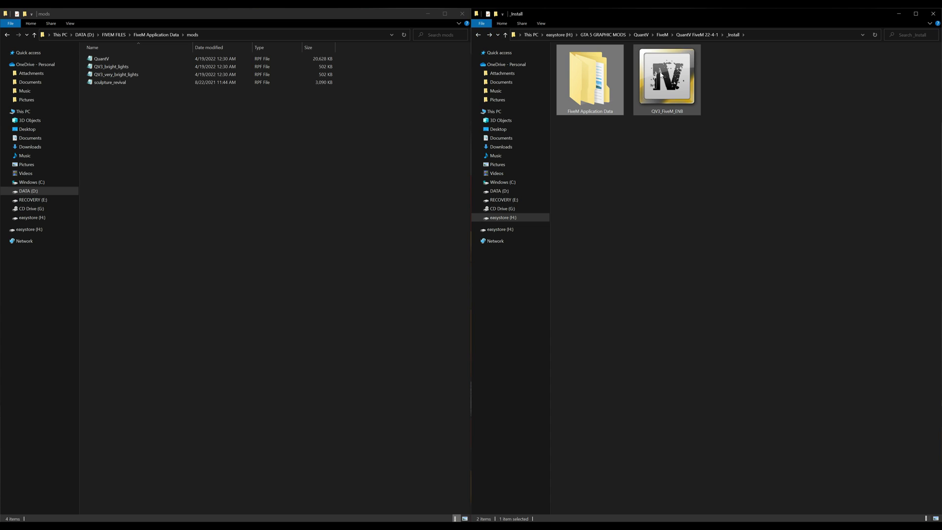
pyautogui.click(662, 74)
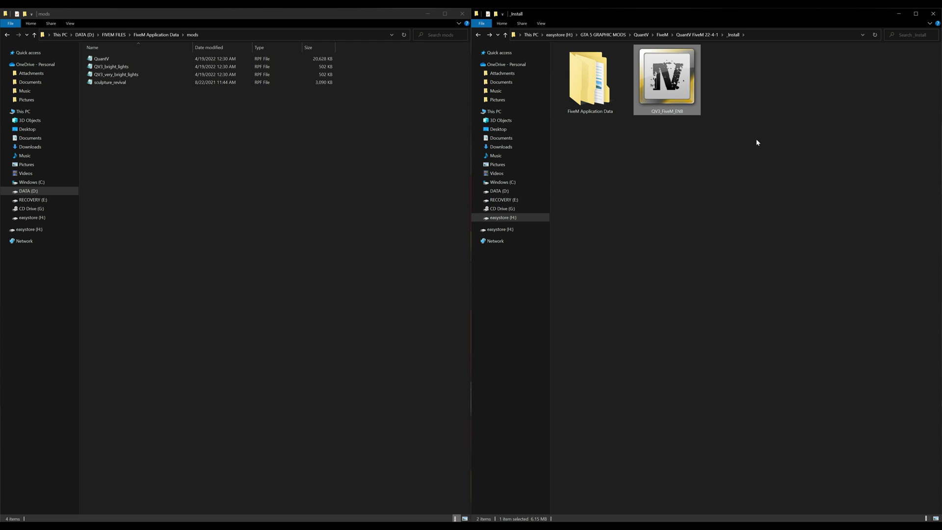
pyautogui.doubleClick(670, 78)
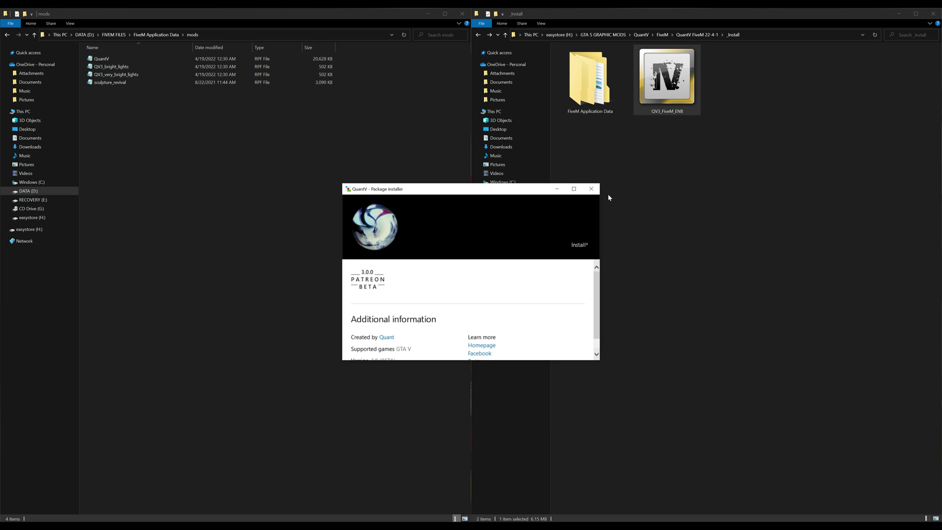
# Install the QuantV 3.0.0 package into the "mods" folder and confirm the installation
pyautogui.click(577, 245)
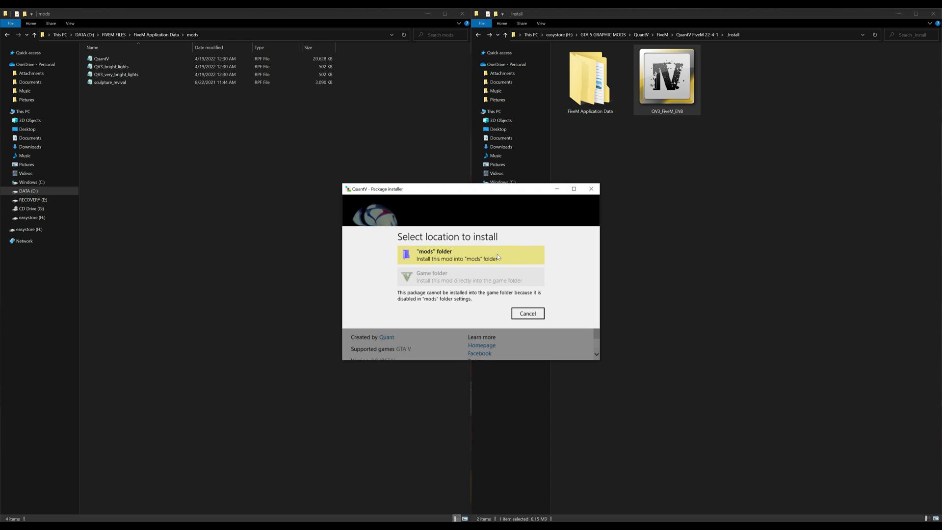
pyautogui.click(498, 257)
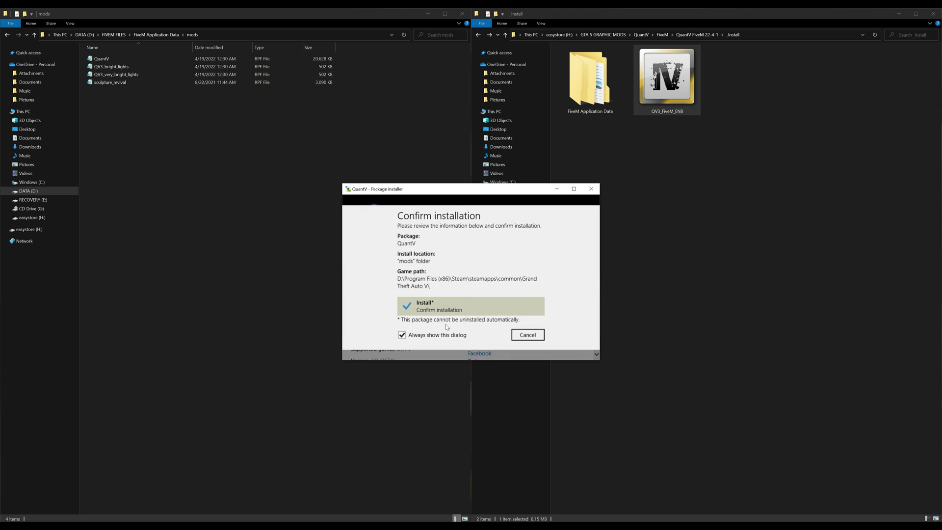
pyautogui.click(469, 305)
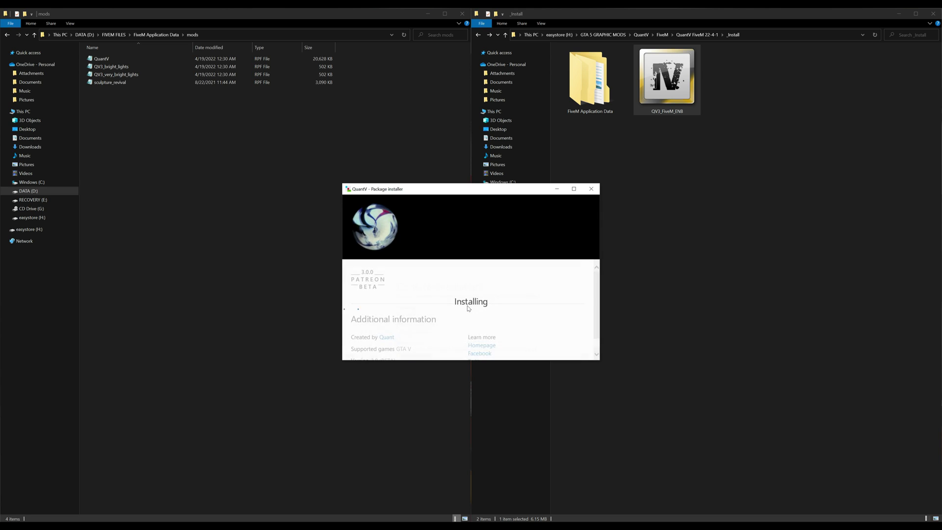